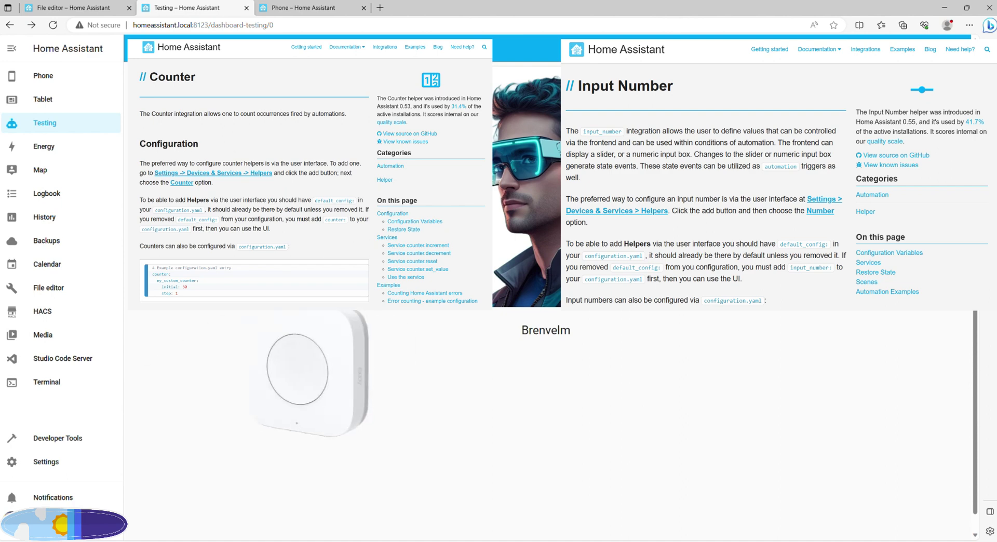
Go to the Helpers list and open a new Counter helper form, then dismiss it
left_click(49, 465)
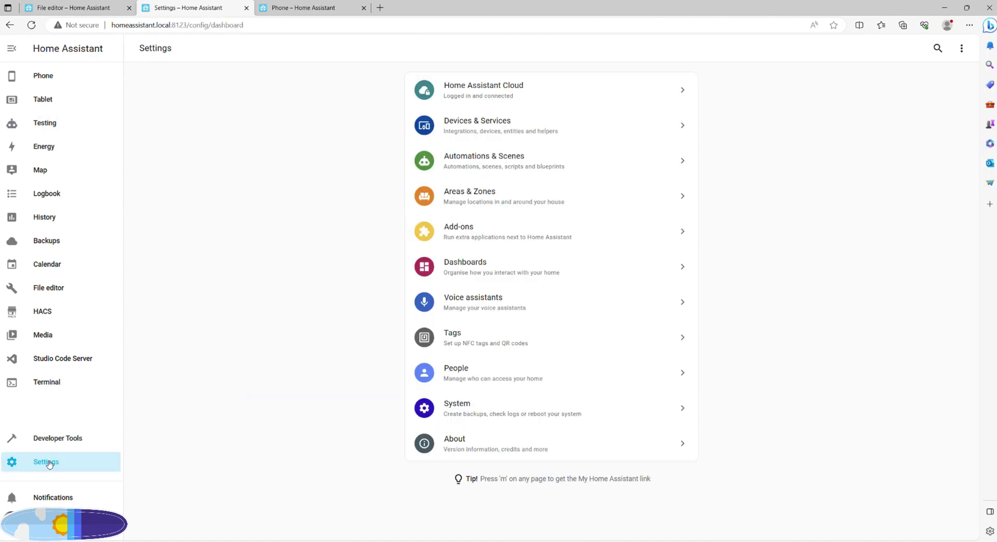
left_click(455, 135)
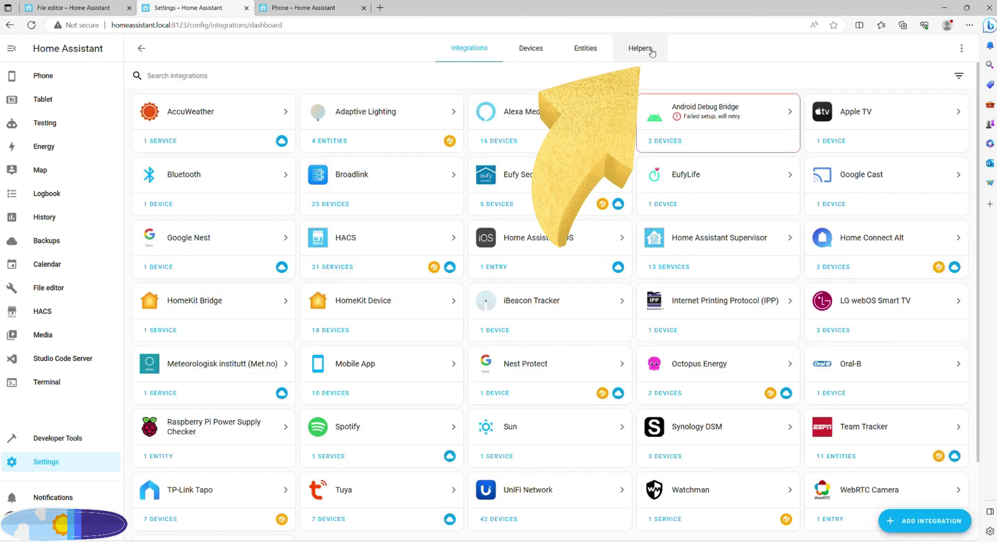
left_click(640, 48)
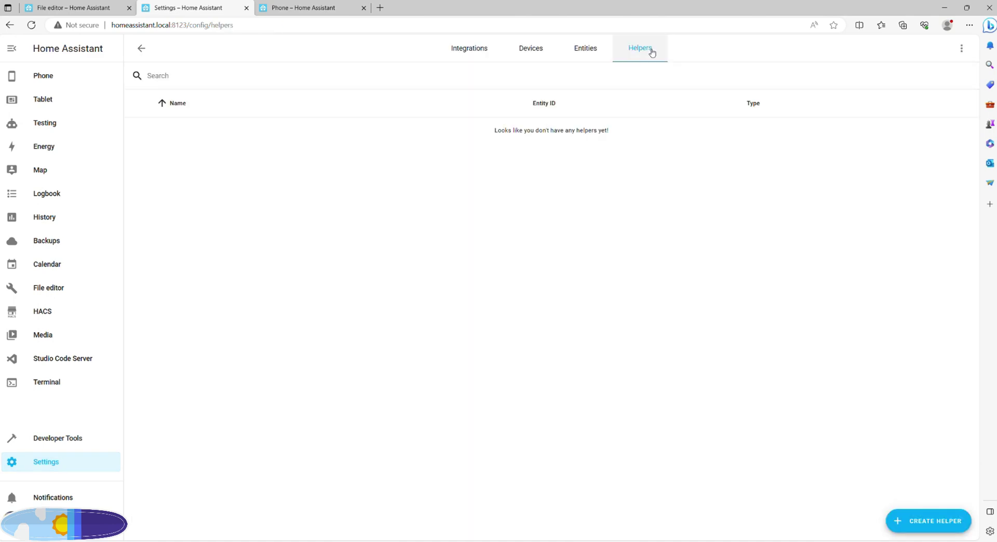
left_click(932, 523)
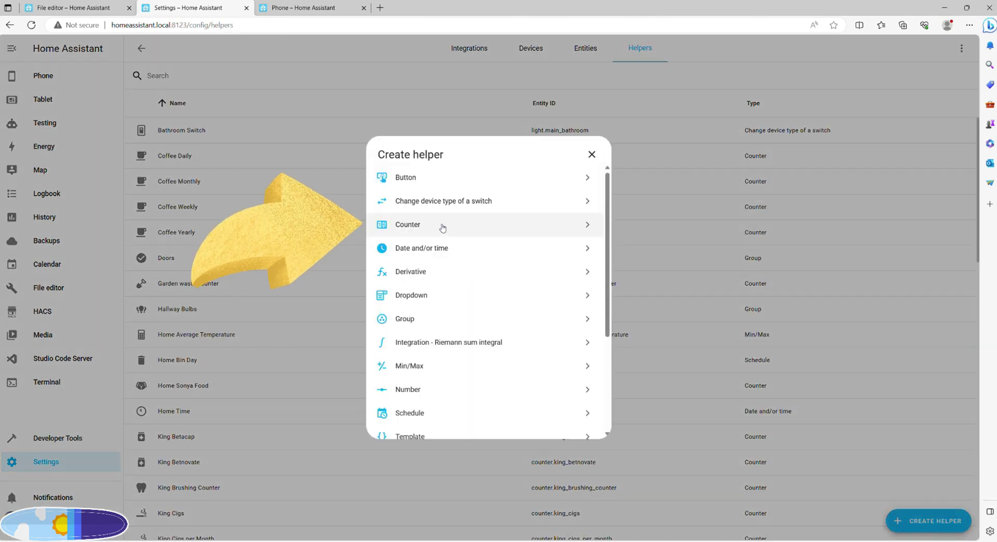
left_click(443, 228)
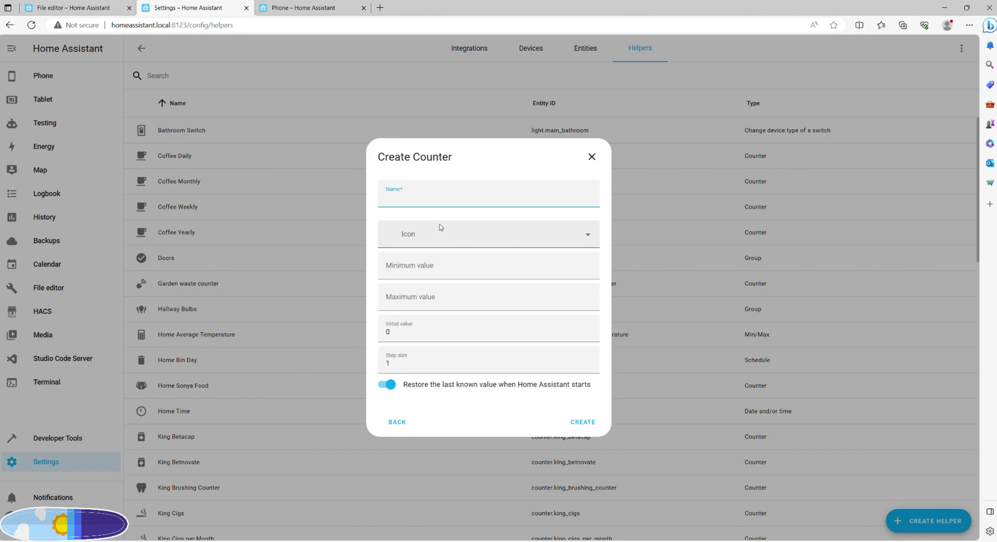
left_click(245, 156)
left_click(244, 156)
View the details of the Coffee Daily, Monthly, Weekly and Yearly counters one by one
left_click(253, 188)
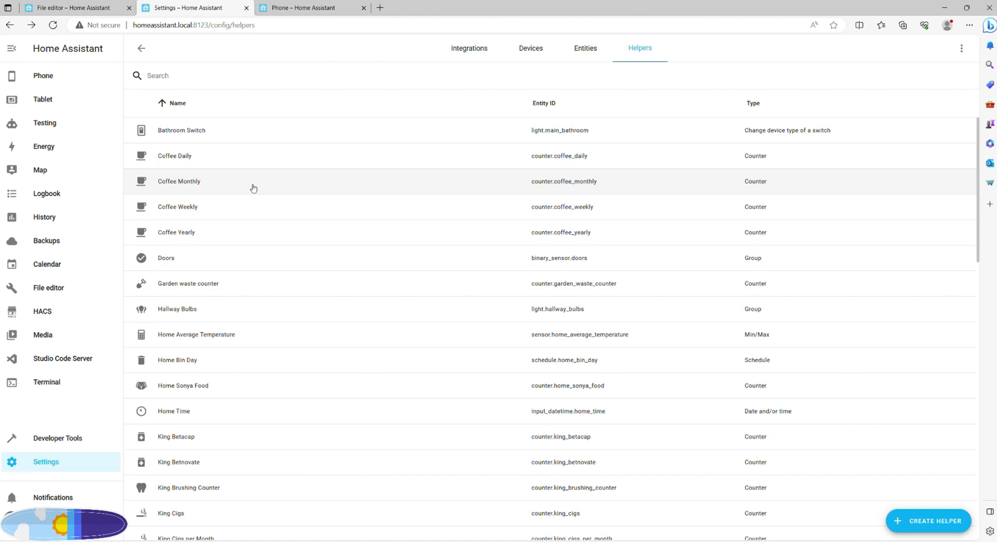
left_click(254, 188)
left_click(246, 200)
left_click(244, 211)
left_click(245, 219)
left_click(242, 223)
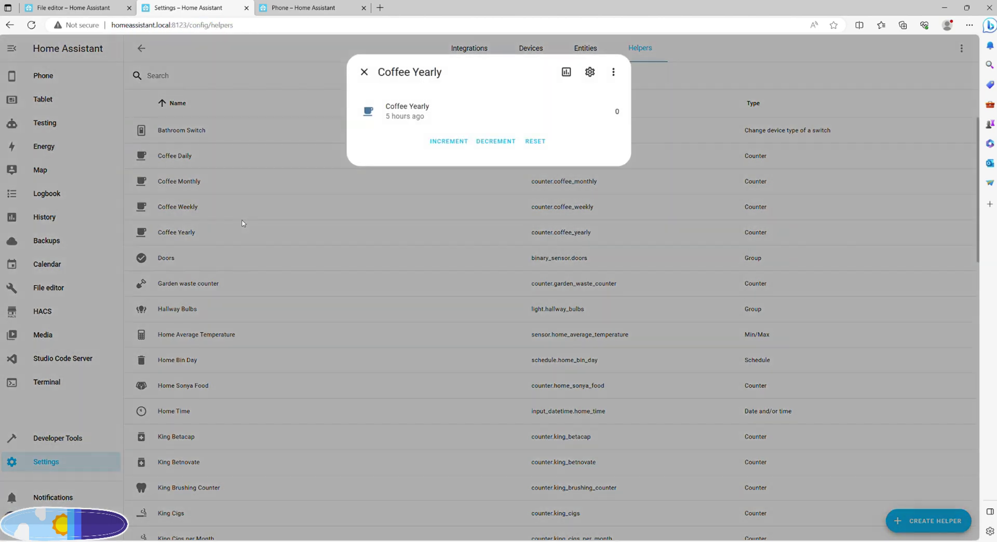
left_click(244, 224)
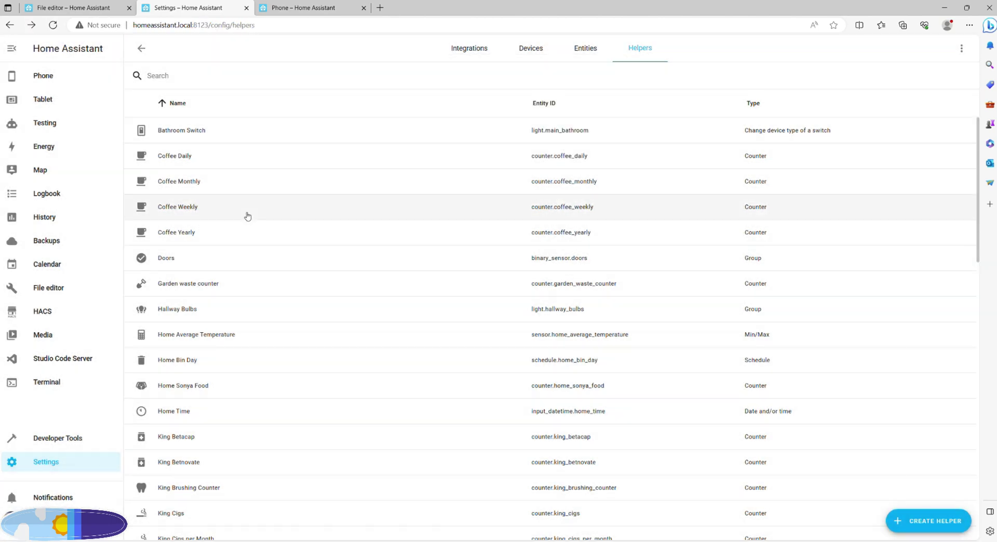
On the Testing dashboard's COUNTERS view, raise Coffee Daily to 5, then lower it to 3
left_click(26, 128)
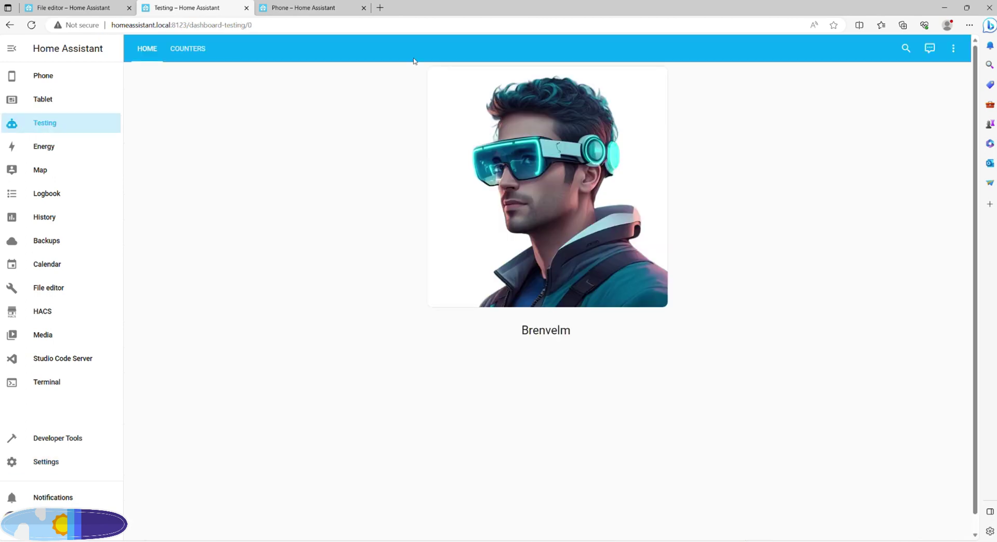
left_click(210, 52)
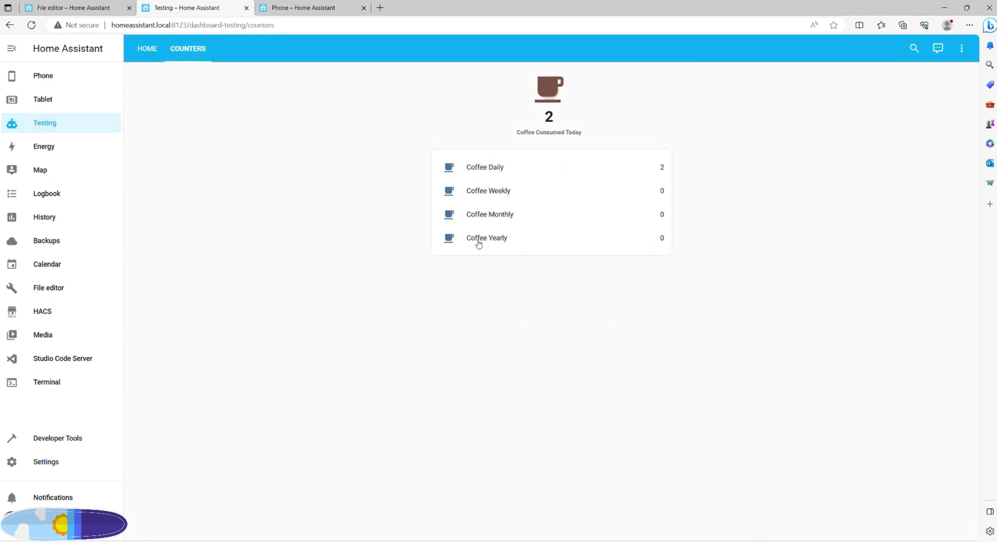
left_click(545, 103)
left_click(545, 103)
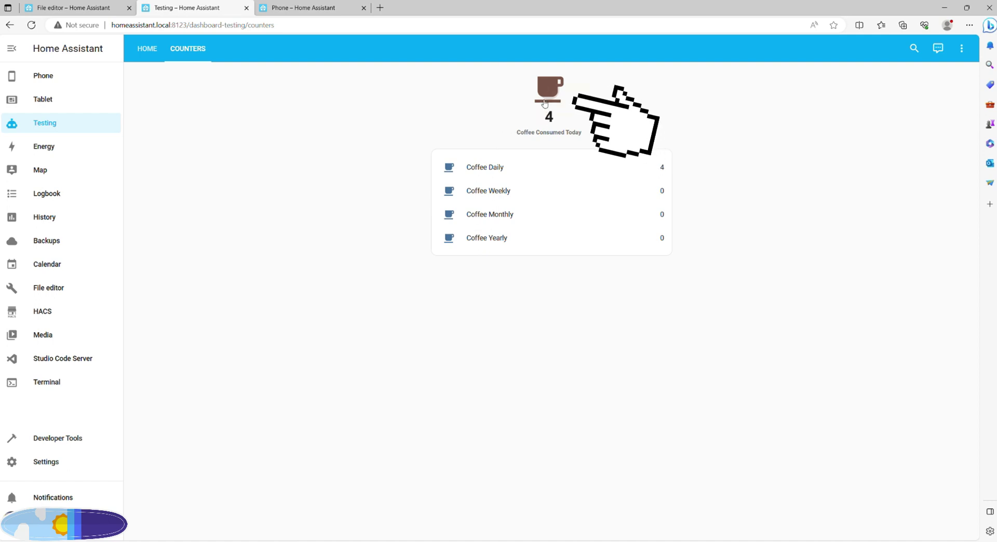
left_click(545, 102)
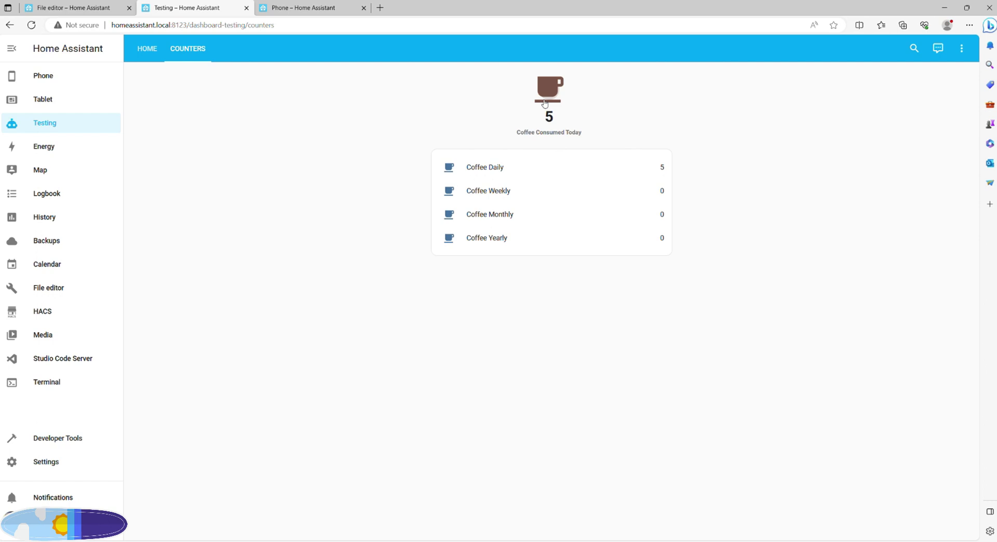
double_click(545, 103)
double_click(545, 102)
Open Coffee Daily Automation and expand its Kitchen Button trigger and Coffee Daily increment action
left_click(78, 461)
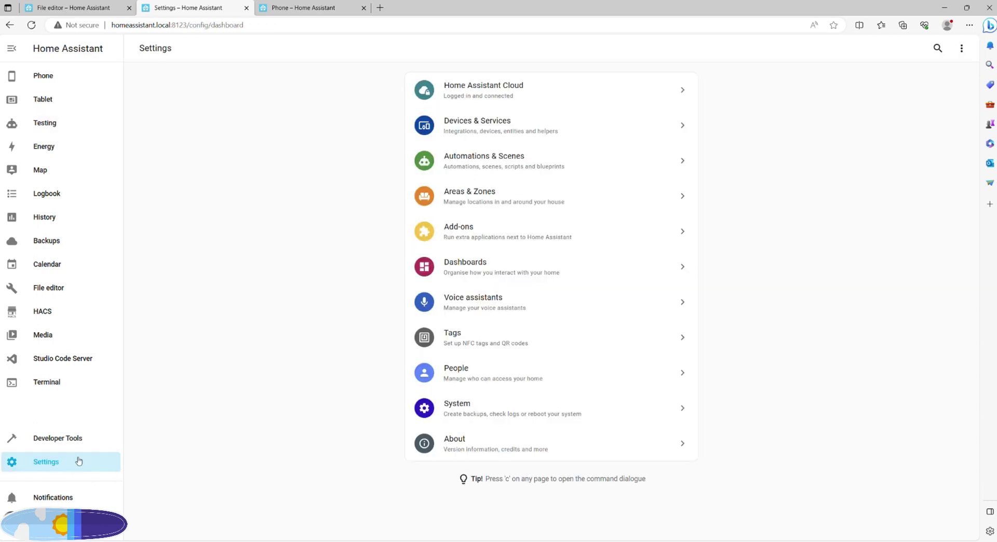
left_click(498, 169)
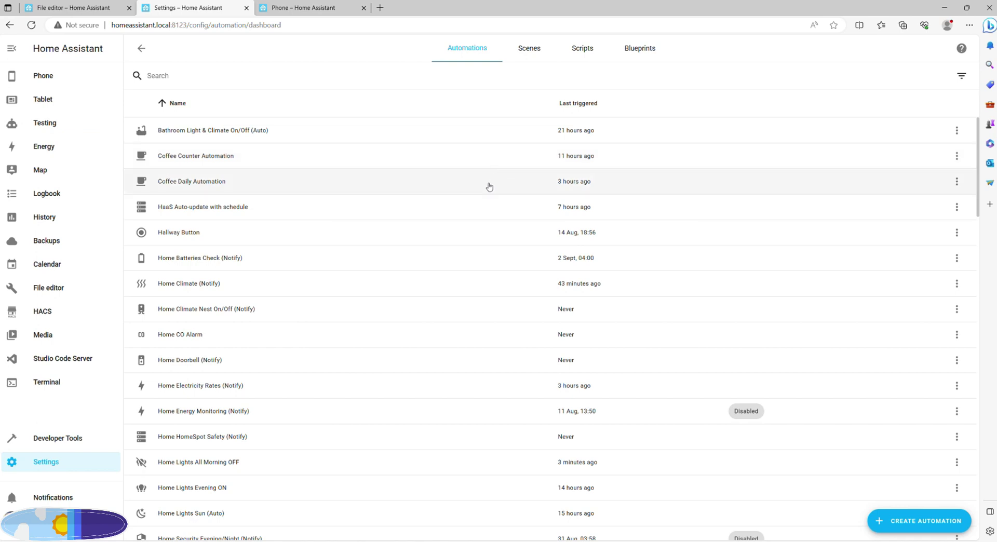
left_click(486, 183)
left_click(468, 118)
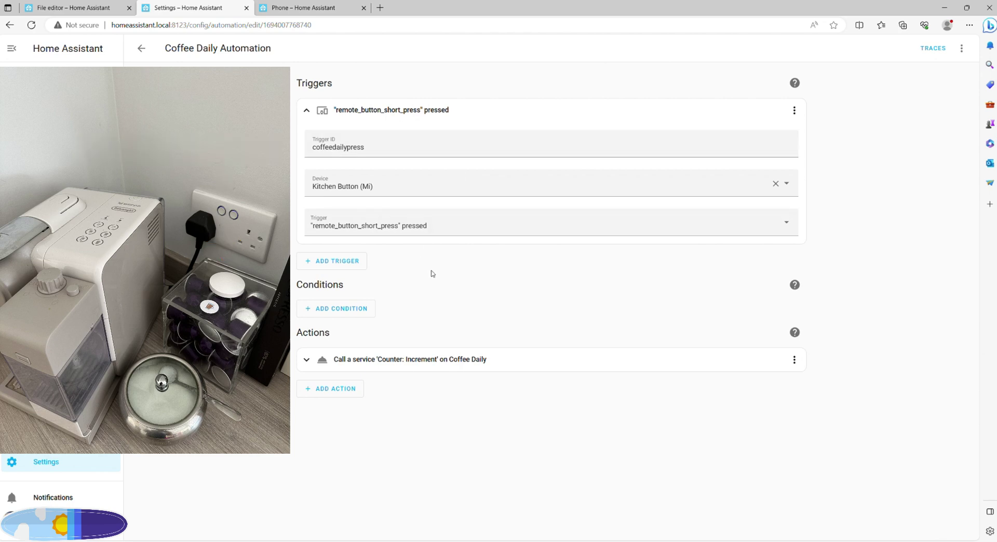
left_click(457, 359)
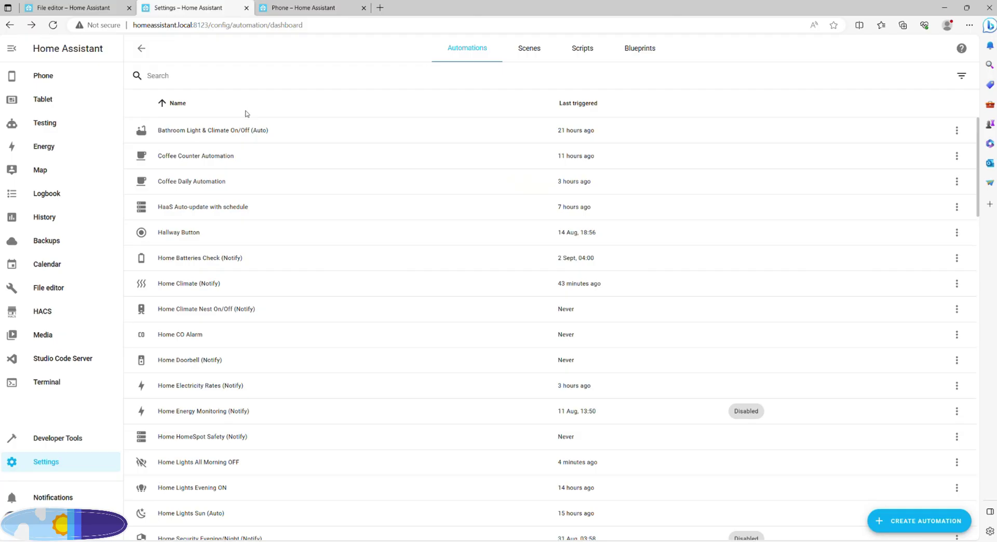
Open Coffee Counter Automation and expand its 23:00 trigger and Coffee Weekly set-value action
left_click(245, 154)
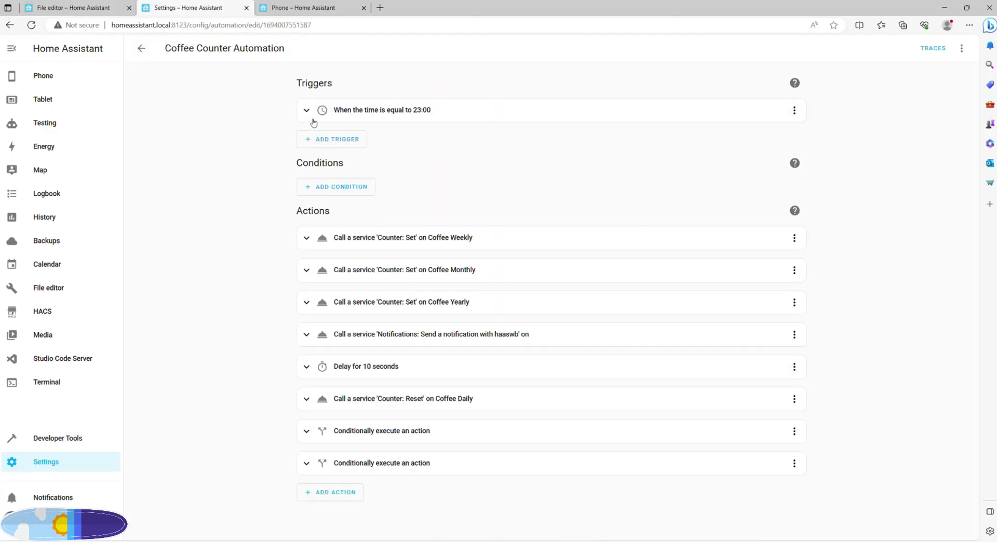
left_click(313, 119)
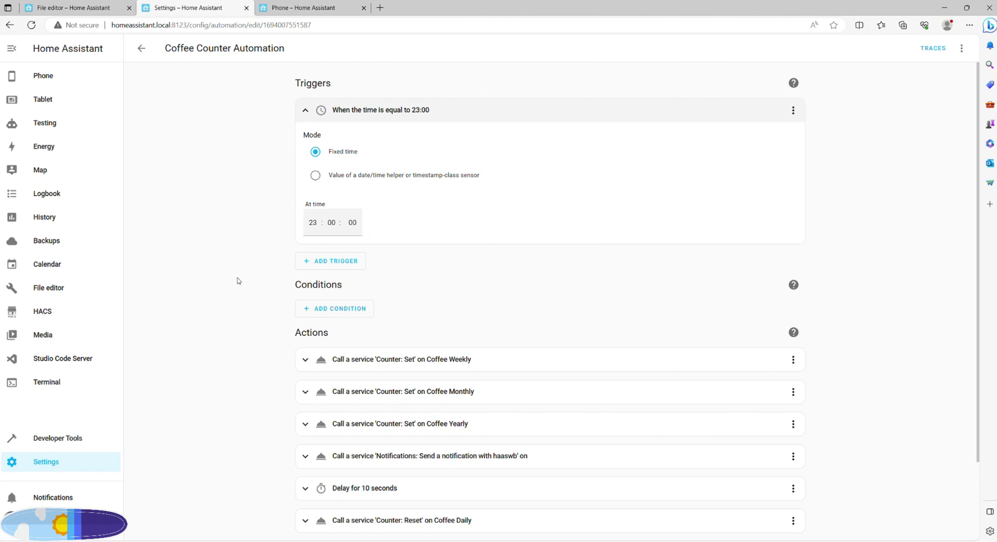
scroll(238, 282, "down", 2)
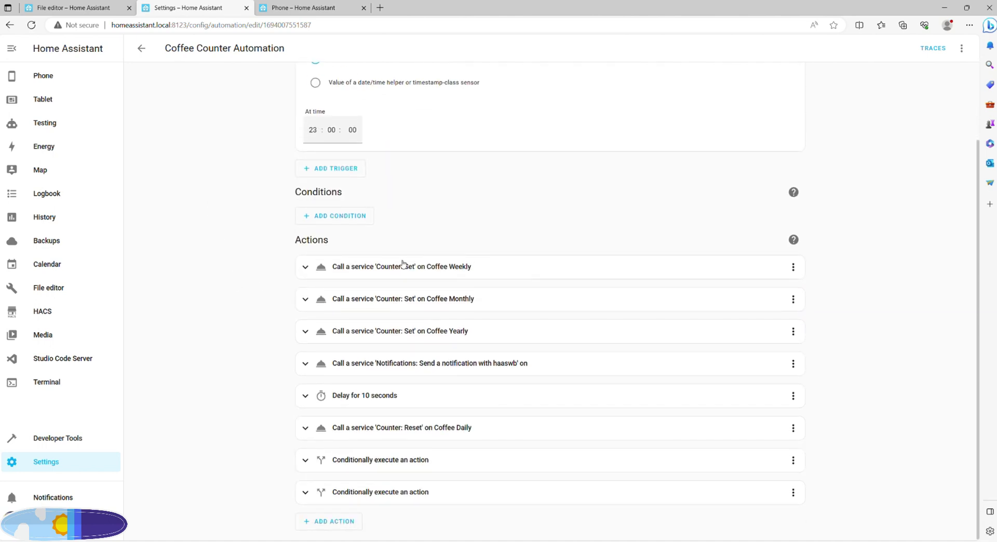
left_click(403, 265)
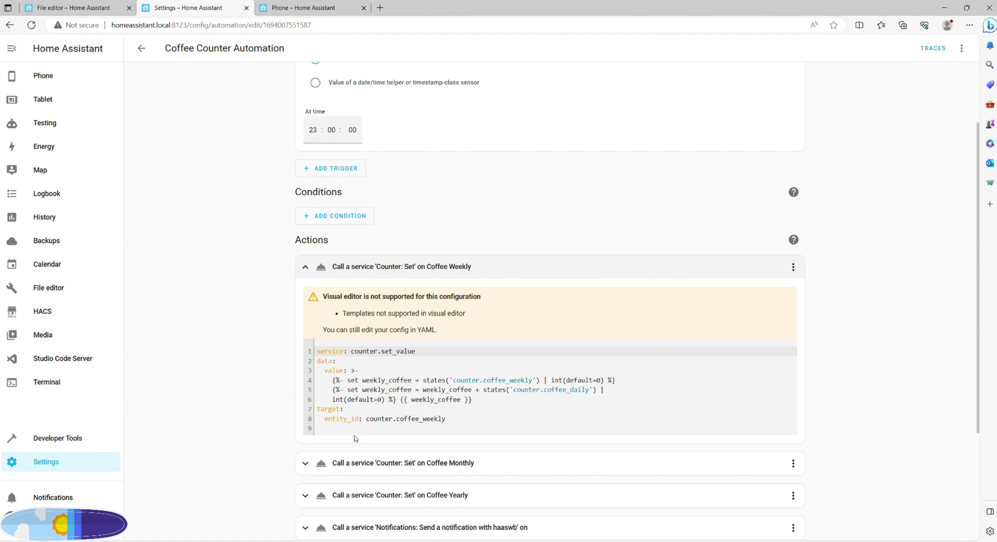
Expand the Coffee Monthly and Coffee Yearly actions, highlighting monthly_coffee and yearly_coffee, then the notification action
scroll(283, 427, "down", 3)
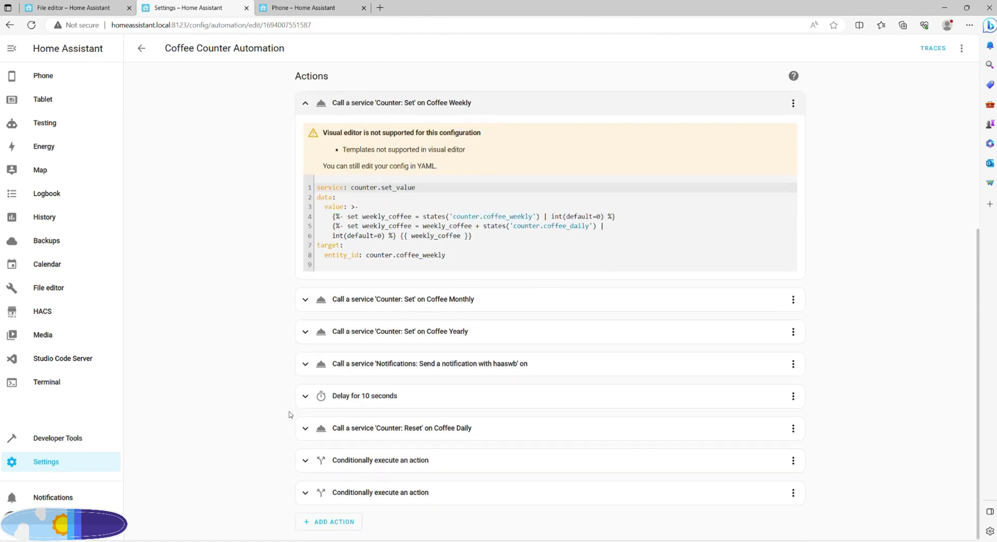
left_click(354, 306)
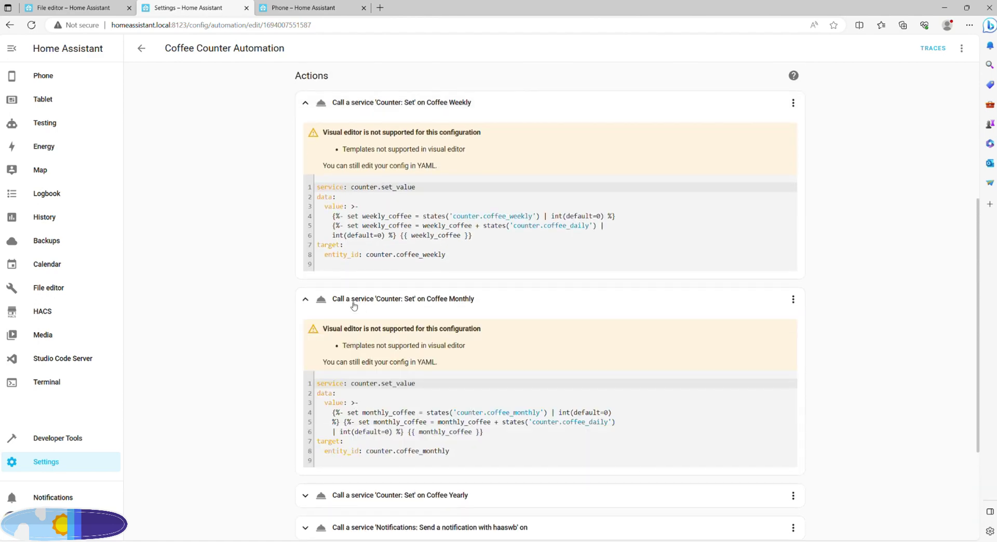
double_click(364, 414)
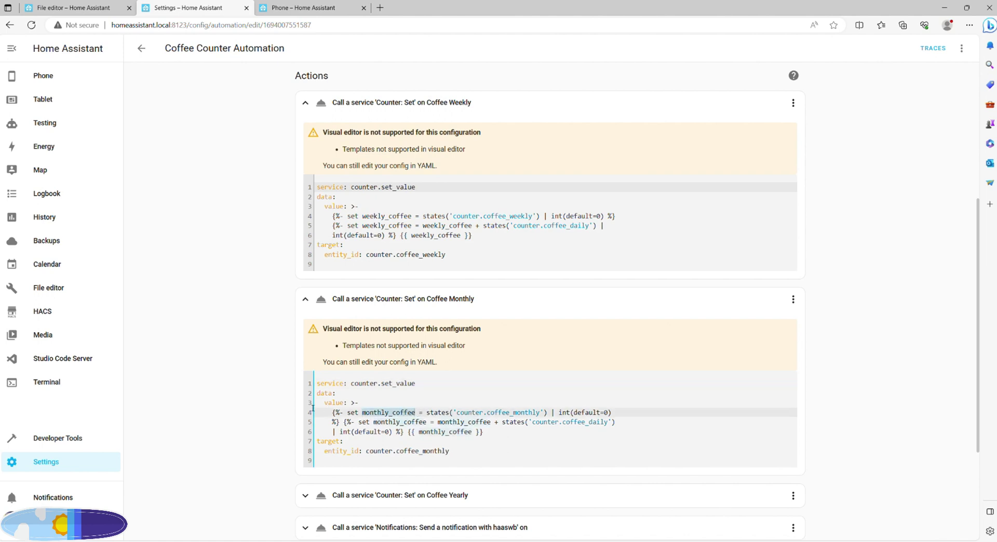
scroll(291, 392, "down", 3)
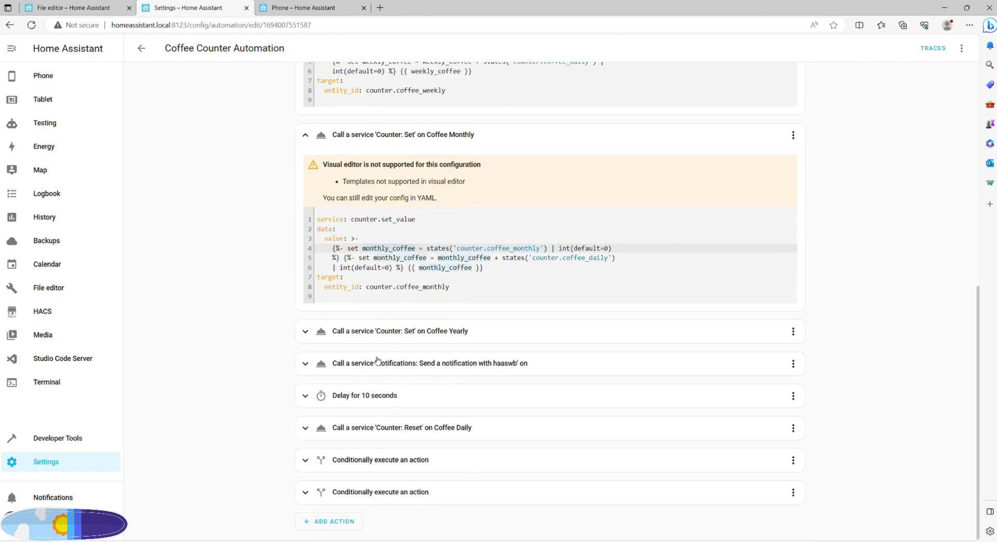
left_click(378, 332)
scroll(395, 343, "down", 3)
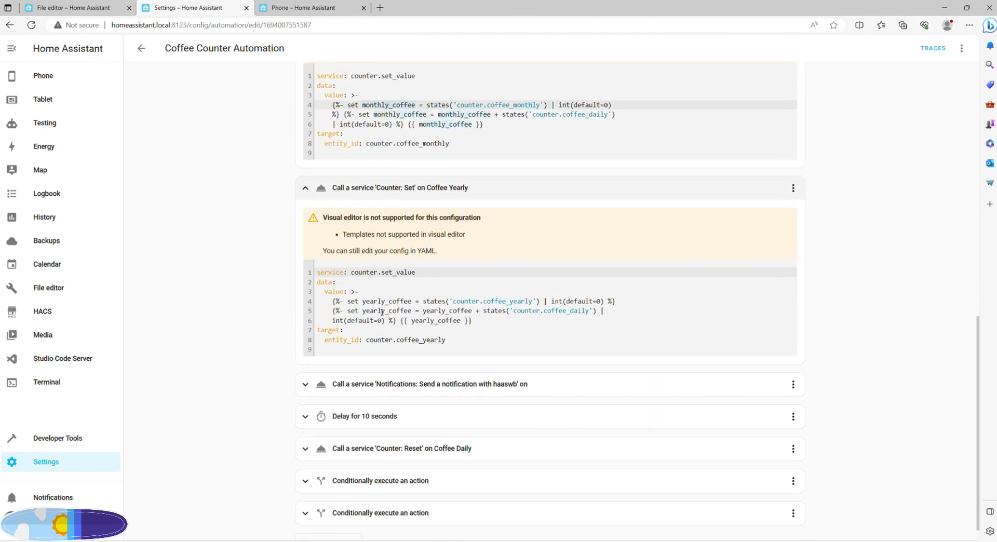
double_click(367, 303)
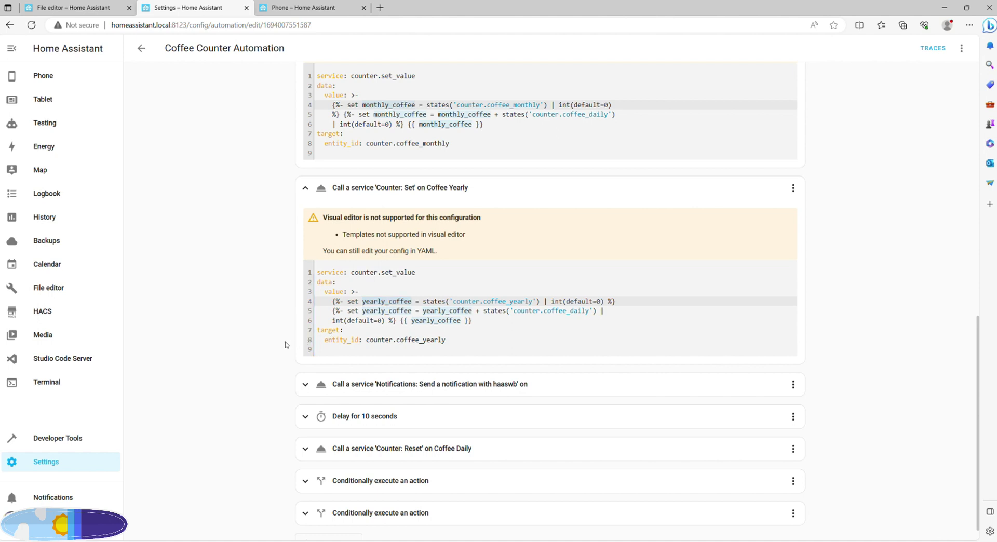
left_click(340, 385)
scroll(267, 338, "down", 3)
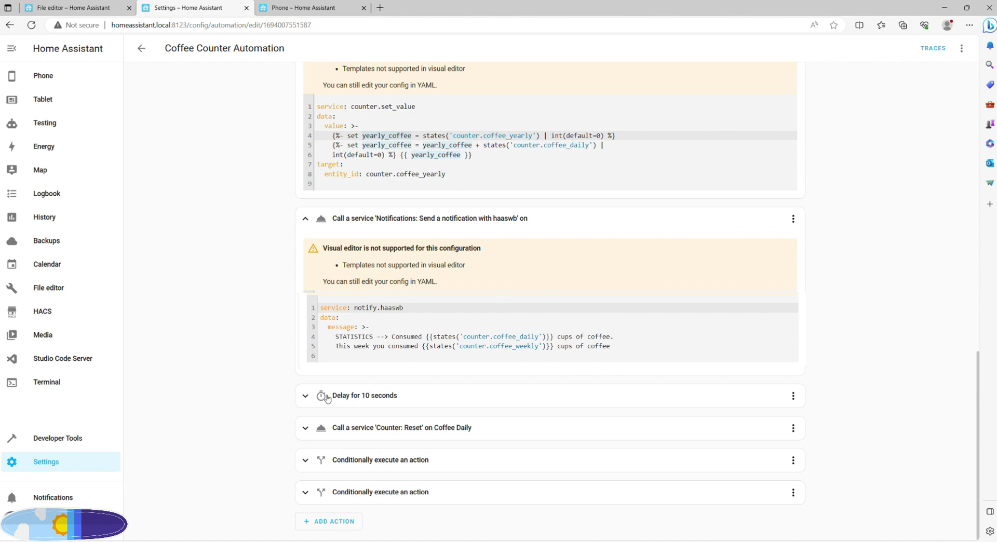
Expand the 10-second delay and the Coffee Daily reset steps
left_click(327, 397)
scroll(262, 353, "down", 1)
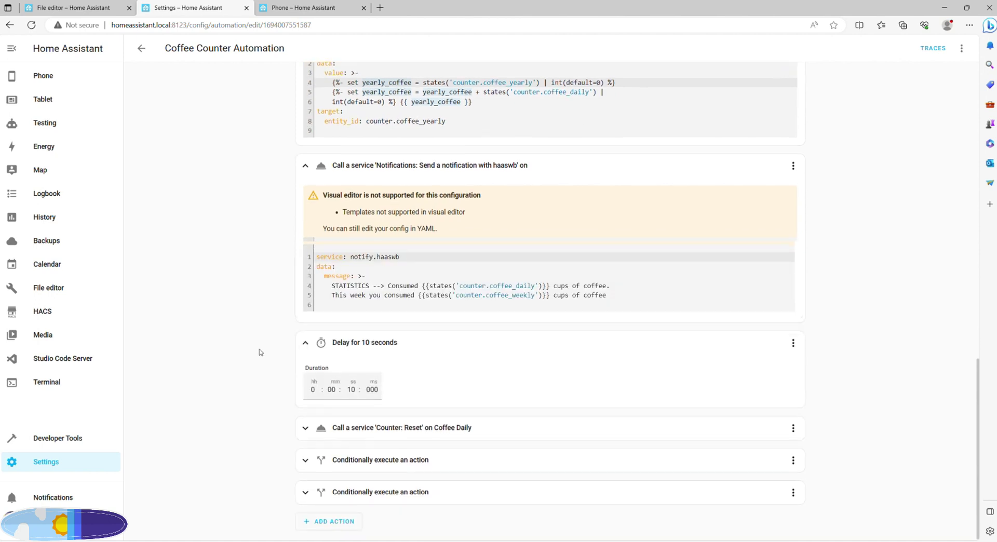
left_click(333, 428)
scroll(273, 398, "down", 3)
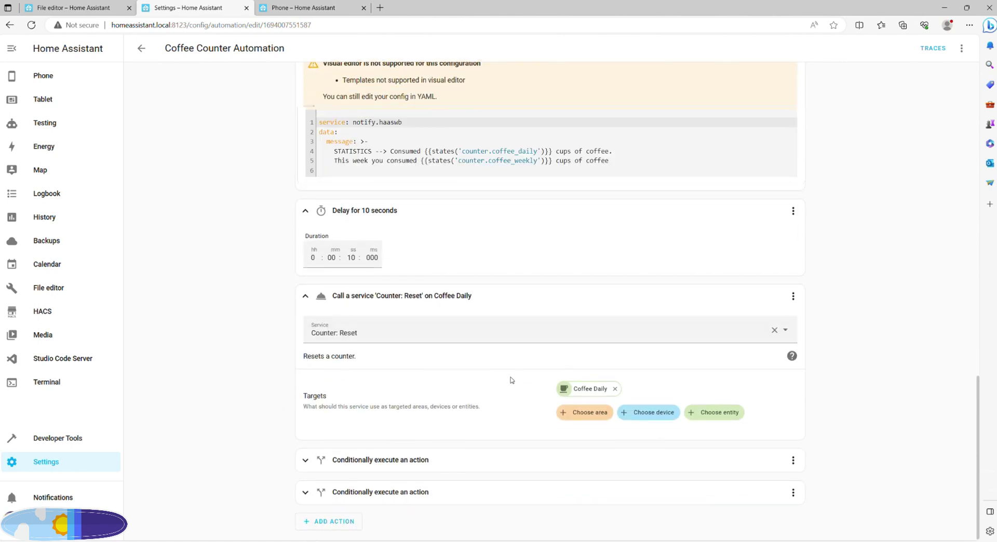
Expand the first conditional action and its Sunday Coffee Weekly reset
left_click(364, 460)
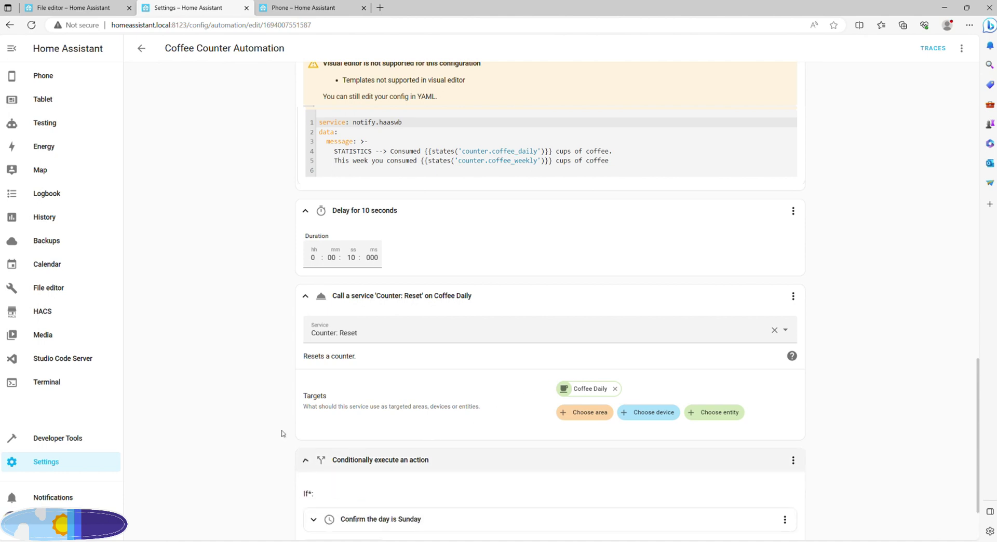
scroll(271, 375, "down", 4)
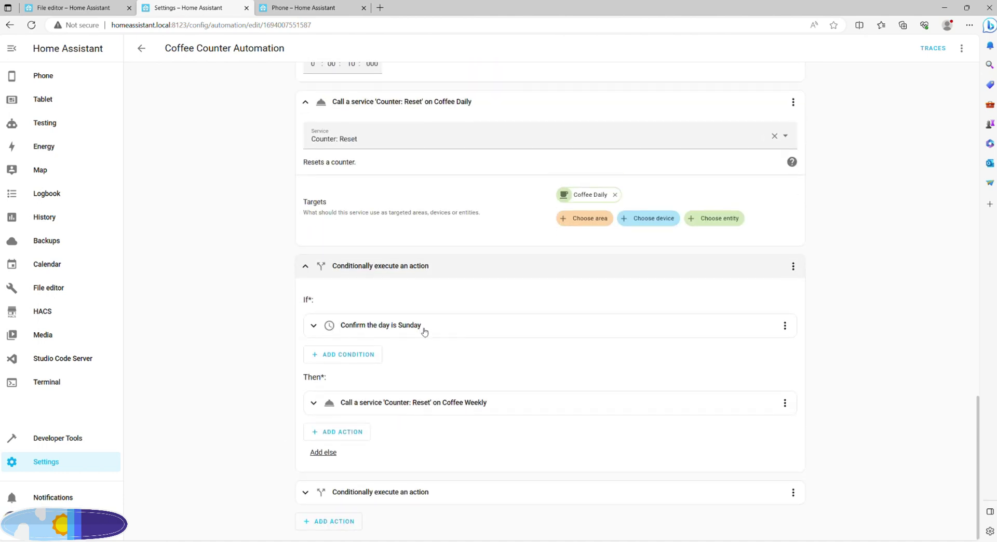
left_click(415, 403)
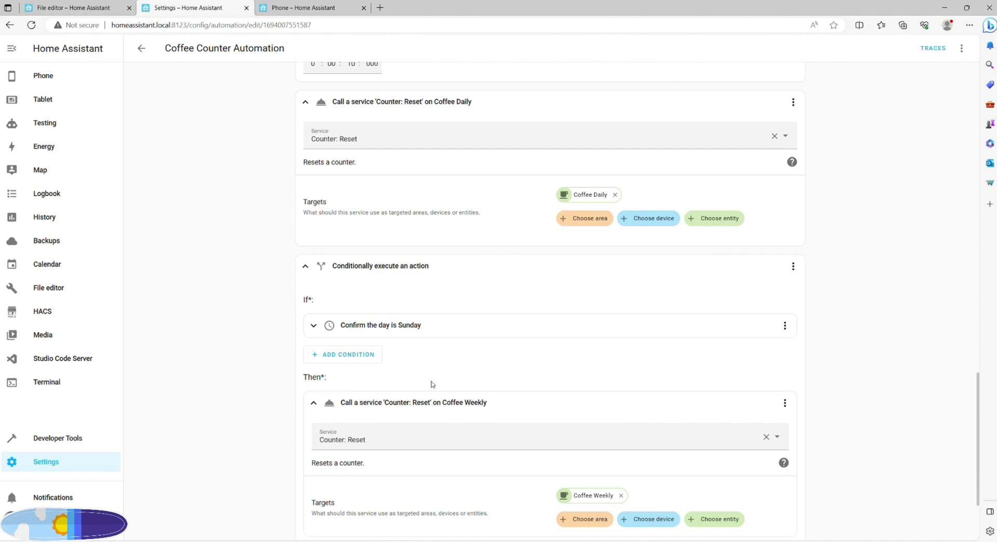
scroll(436, 382, "down", 3)
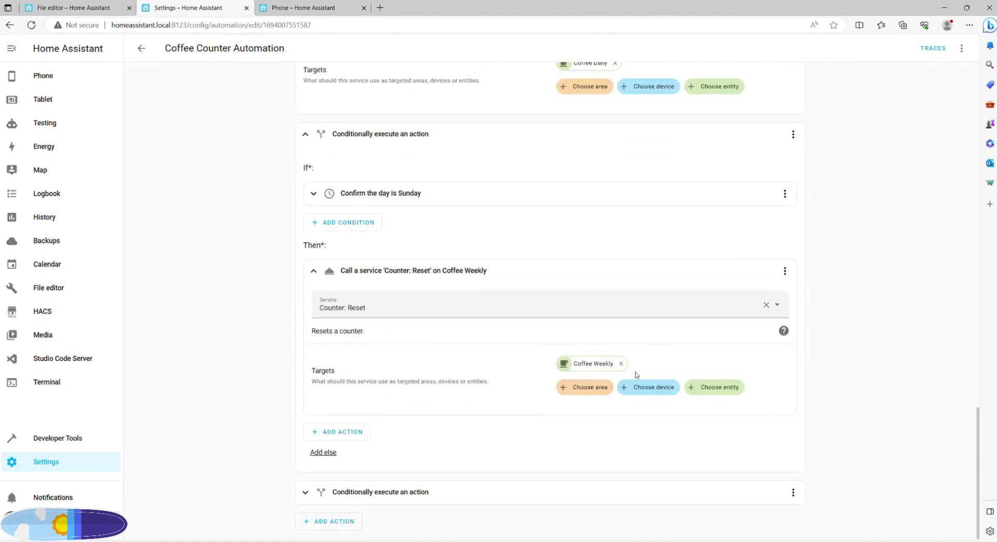
Expand the second conditional, its day == 30 template condition, and the Coffee Monthly reset
left_click(684, 496)
scroll(597, 436, "down", 4)
scroll(372, 399, "up", 3)
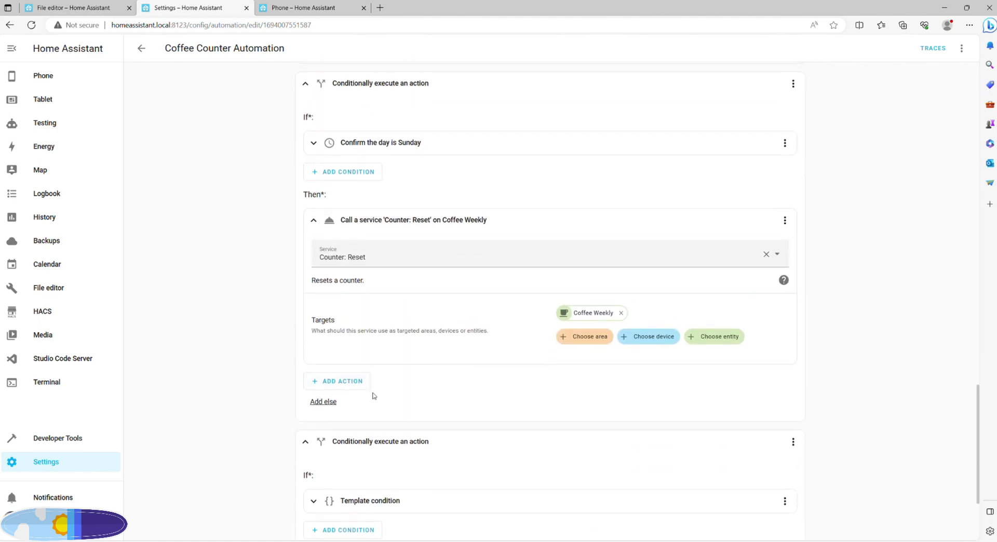
scroll(404, 385, "down", 3)
left_click(416, 358)
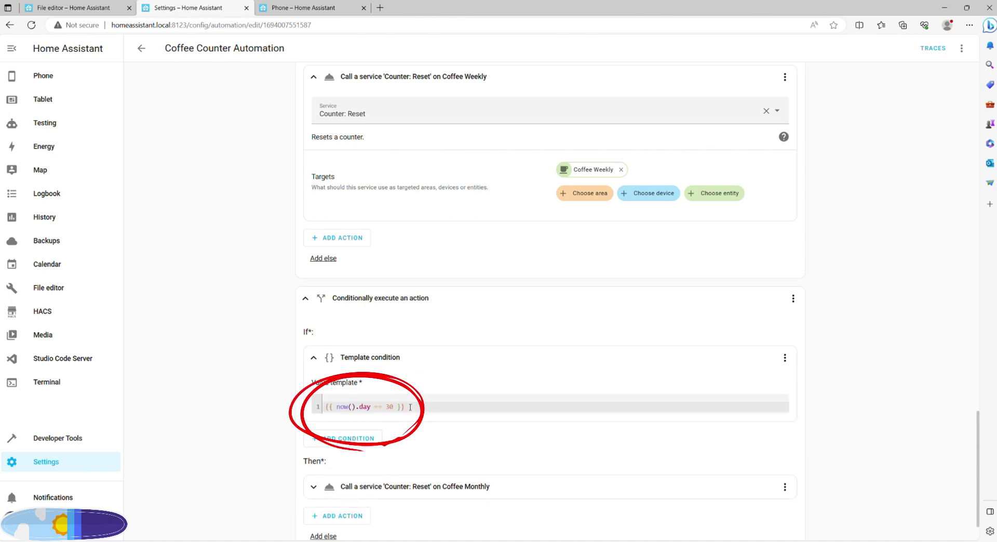
left_click_drag(407, 407, 294, 413)
left_click(260, 411)
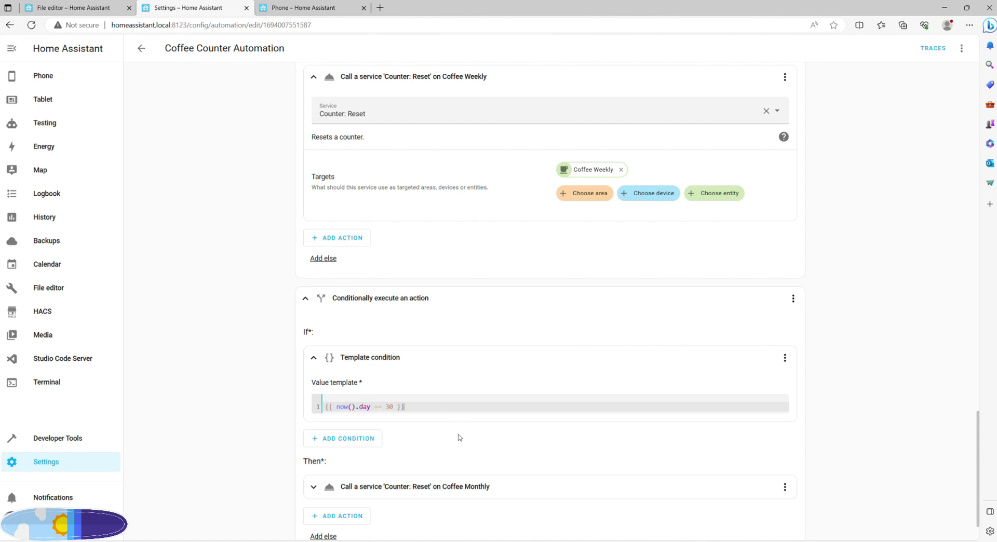
scroll(459, 437, "down", 1)
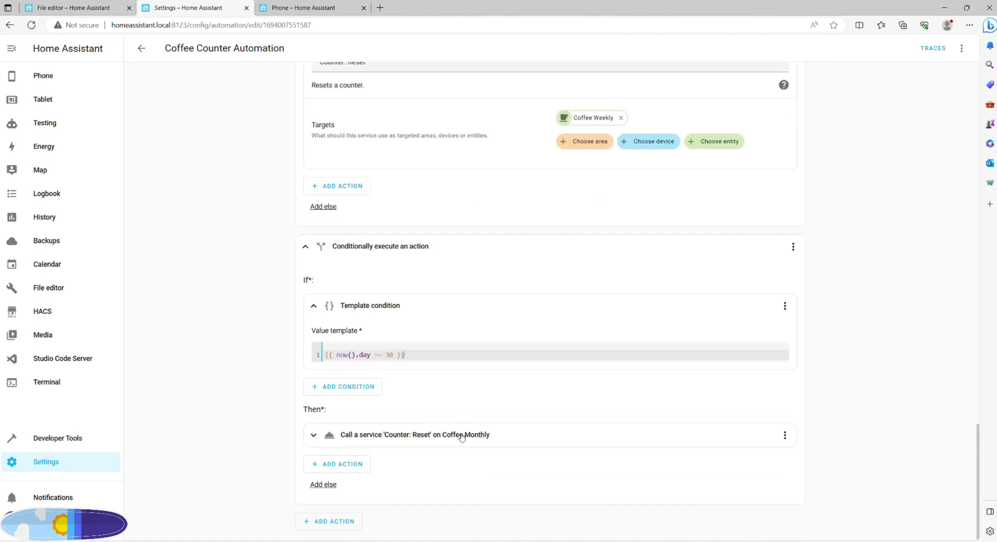
left_click(462, 437)
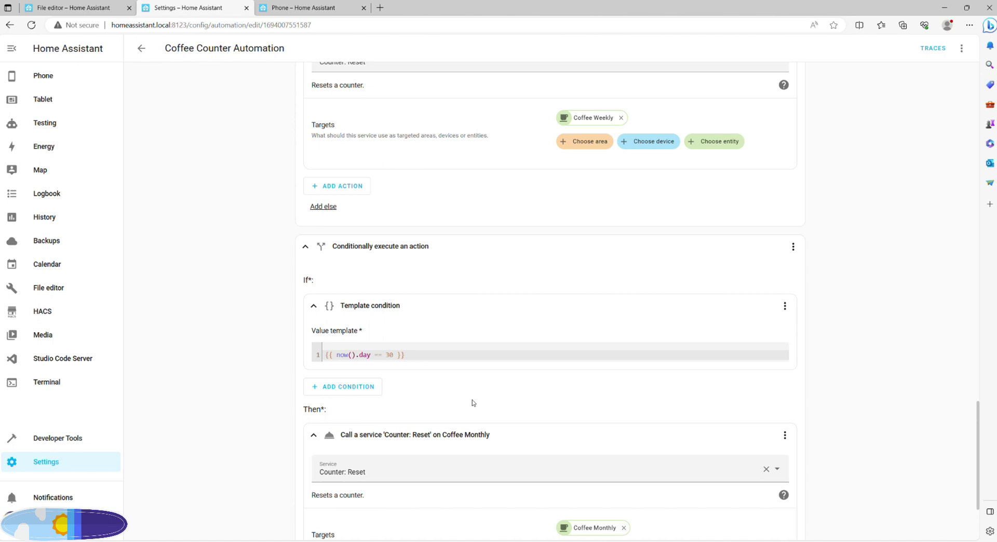
scroll(473, 400, "down", 3)
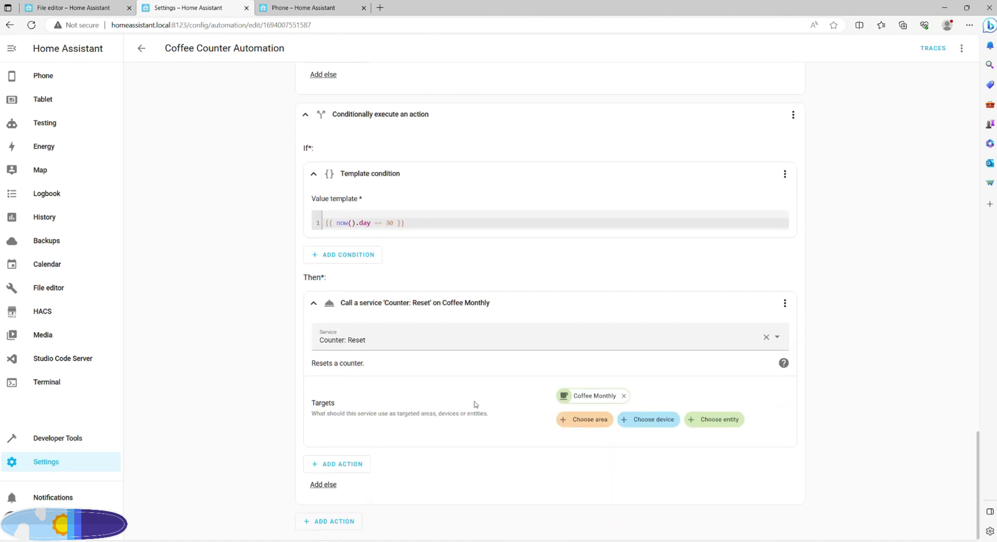